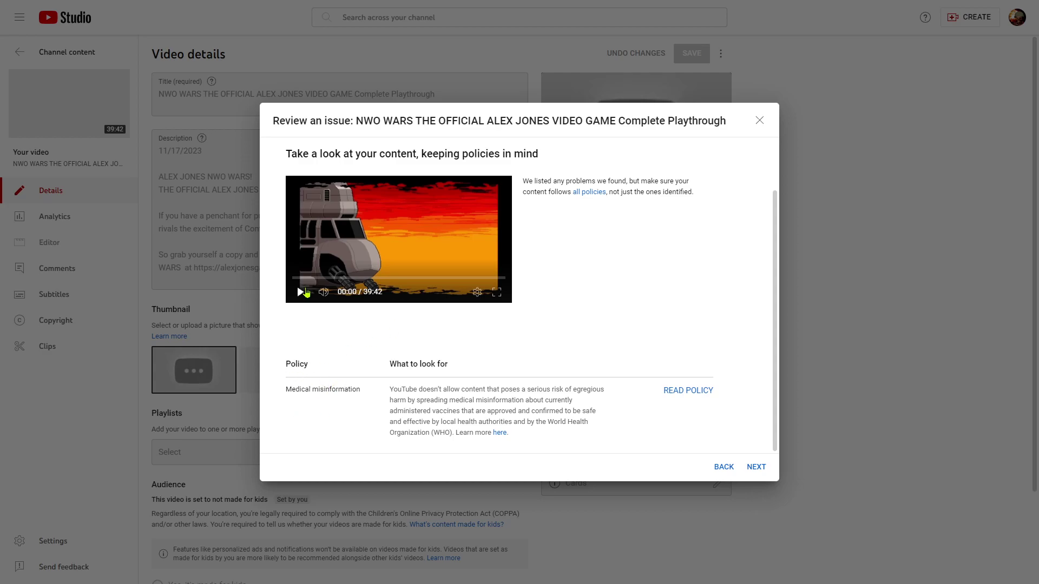
Step: Play the flagged video preview briefly and pause it around 00:01
click(300, 294)
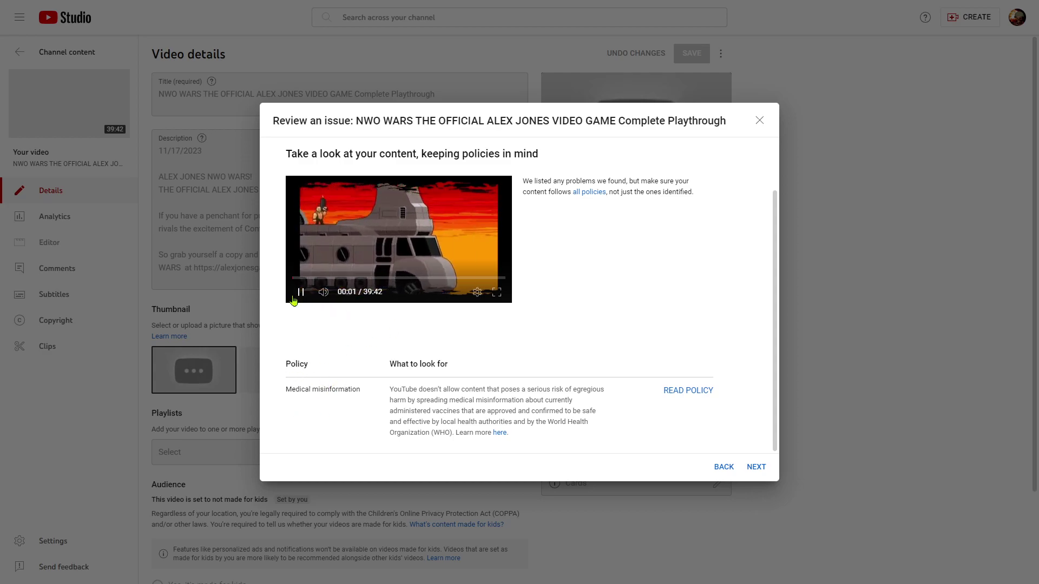
click(309, 302)
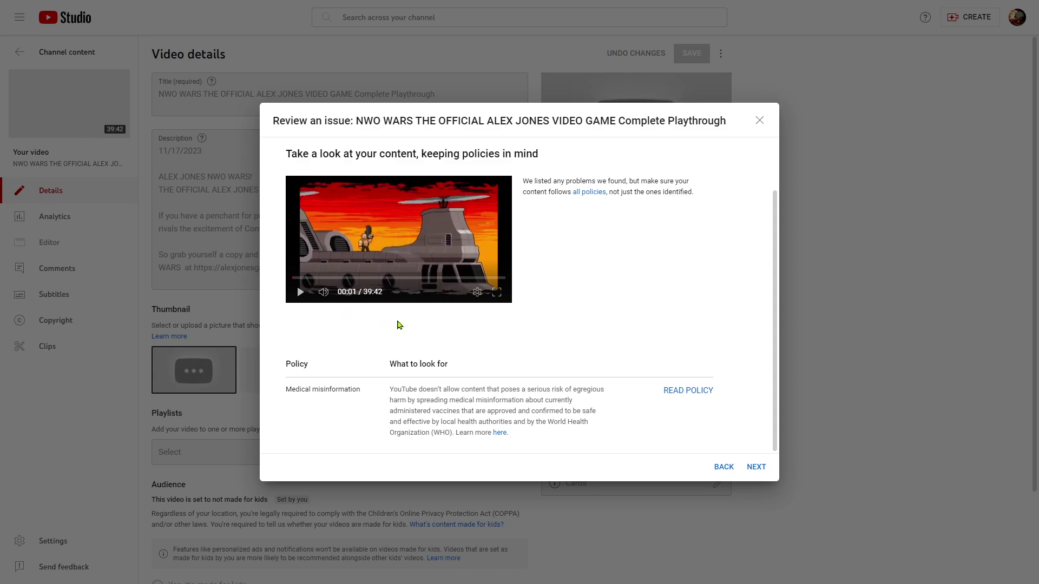